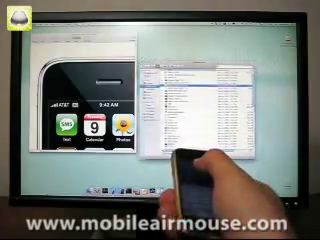
Step: Drag the Finder window farther right, clear of the iPhone picture
{"action": "mouse_move", "coordinate": [210, 66]}
{"action": "left_mouse_down"}
{"action": "mouse_move", "coordinate": [95, 66]}
{"action": "mouse_move", "coordinate": [230, 66]}
{"action": "left_mouse_up"}
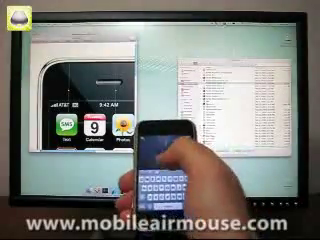
{"action": "scroll", "coordinate": [85, 100], "scroll_direction": "down", "scroll_amount": 5}
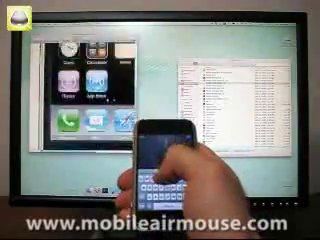
{"action": "scroll", "coordinate": [85, 100], "scroll_direction": "down", "scroll_amount": 5}
{"action": "scroll", "coordinate": [85, 100], "scroll_direction": "down", "scroll_amount": 5}
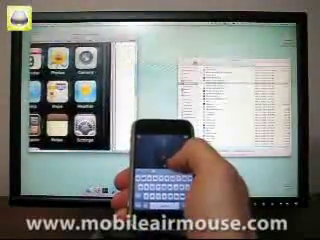
{"action": "scroll", "coordinate": [85, 100], "scroll_direction": "up", "scroll_amount": 3}
{"action": "scroll", "coordinate": [85, 100], "scroll_direction": "up", "scroll_amount": 3}
{"action": "scroll", "coordinate": [85, 100], "scroll_direction": "up", "scroll_amount": 3}
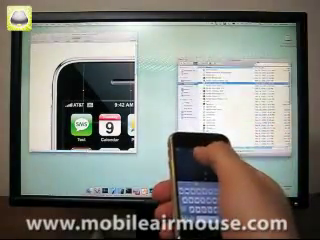
Step: Drag the Finder list window slightly left to a new desktop position
{"action": "mouse_move", "coordinate": [230, 62]}
{"action": "left_mouse_down"}
{"action": "mouse_move", "coordinate": [205, 75]}
{"action": "mouse_move", "coordinate": [195, 85]}
{"action": "mouse_move", "coordinate": [215, 62]}
{"action": "left_mouse_up"}
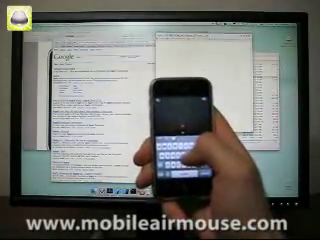
{"action": "type", "text": "he"}
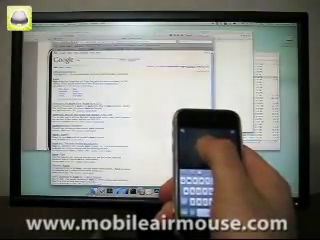
Step: Send Return from the phone to bring up the Apple developer page
{"action": "key", "text": "Return"}
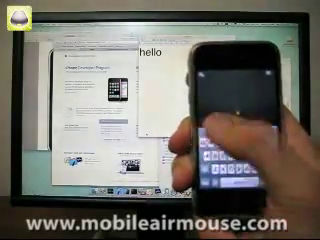
Step: Cycle Finder, Safari, Finder and the side panel with Command-Tab, then open the Command-S dialog
{"action": "key", "text": "super+Tab"}
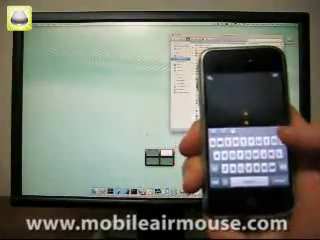
{"action": "key", "text": "super+Tab"}
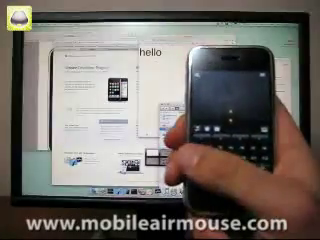
{"action": "key", "text": "super+Tab"}
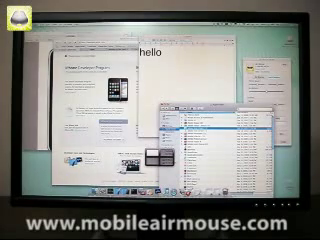
{"action": "key", "text": "super+Tab"}
{"action": "key", "text": "super+s"}
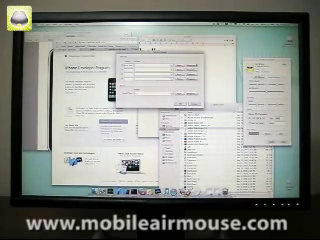
Step: Send Command-Tab twice, swapping the save dialog for a file list, then the text-field dialog
{"action": "key", "text": "super+Tab"}
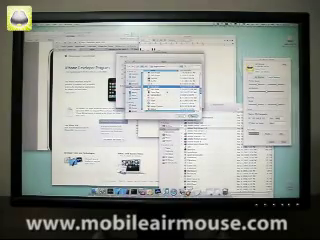
{"action": "key", "text": "super+Tab"}
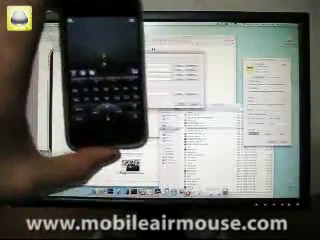
{"action": "type", "text": "Hello"}
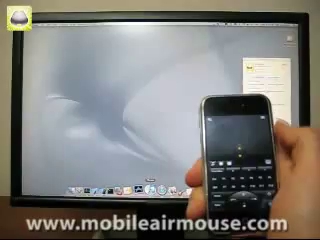
{"action": "key", "text": "super+space"}
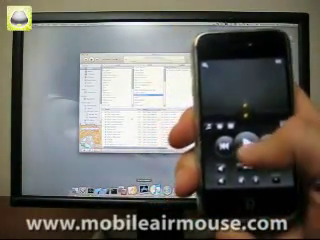
Step: Play iTunes, skip to next and previous tracks, then raise and lower the volume
{"action": "key", "text": "space"}
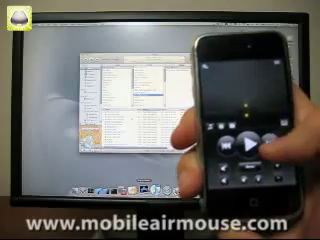
{"action": "key", "text": "Right"}
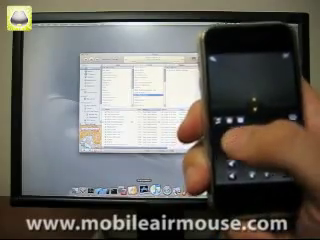
{"action": "key", "text": "Left"}
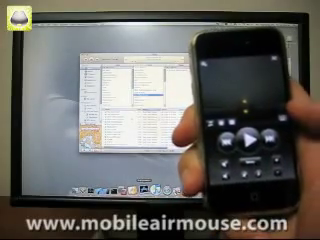
{"action": "key", "text": "Up"}
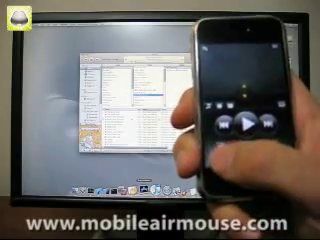
{"action": "key", "text": "Down"}
{"action": "key", "text": "Down"}
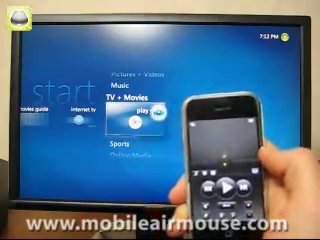
Step: Choose play dvd in Media Center's TV + Movies menu
{"action": "left_click", "coordinate": [136, 122]}
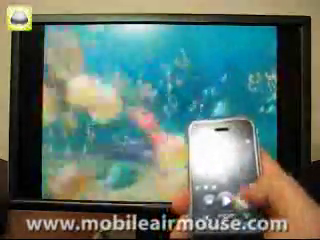